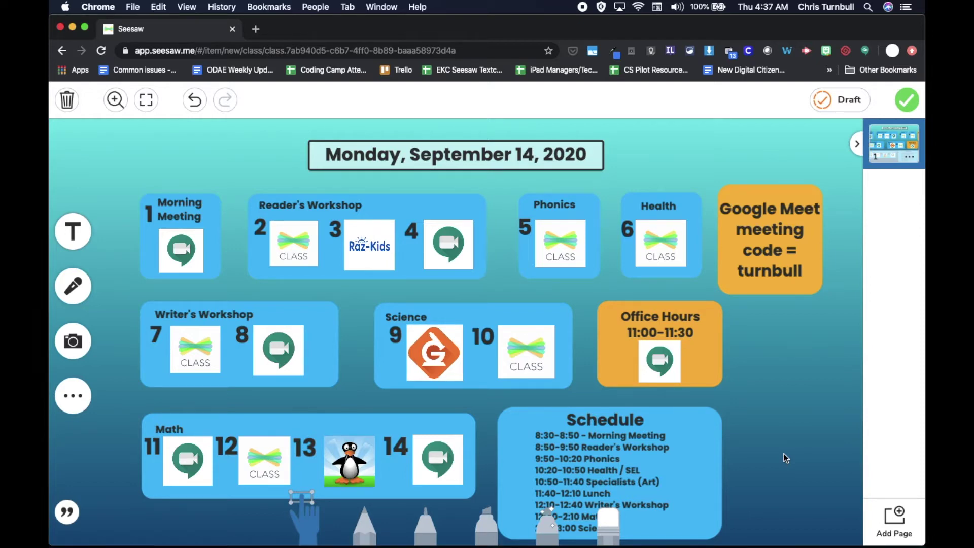
Step: Duplicate the Monday September 14 page and switch the copy's background from teal to pink
{"action": "left_click", "coordinate": [911, 161]}
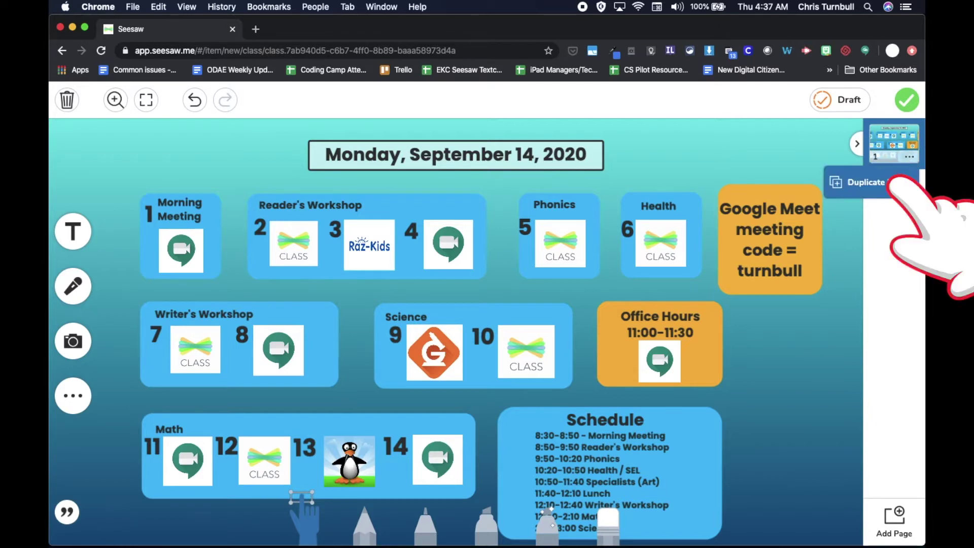
{"action": "left_click", "coordinate": [896, 182]}
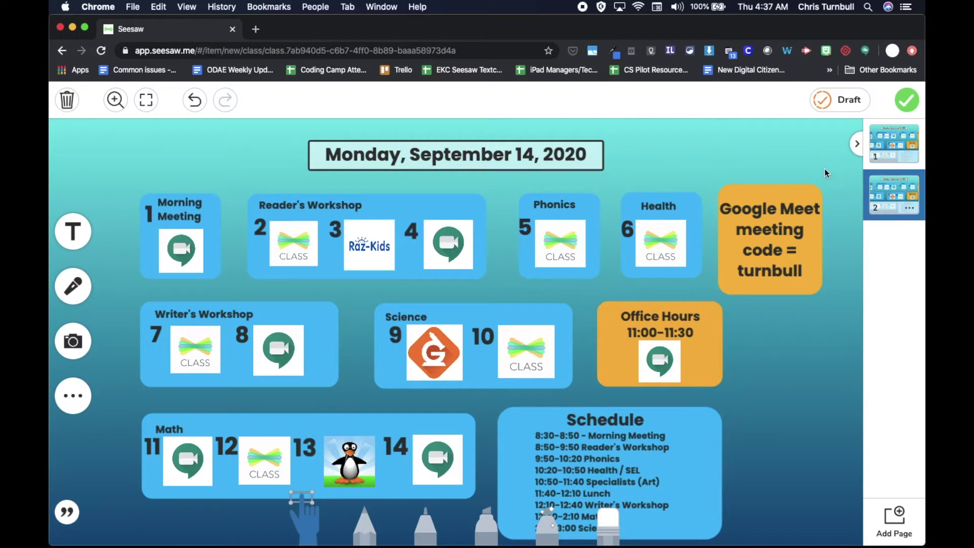
{"action": "left_click", "coordinate": [79, 406]}
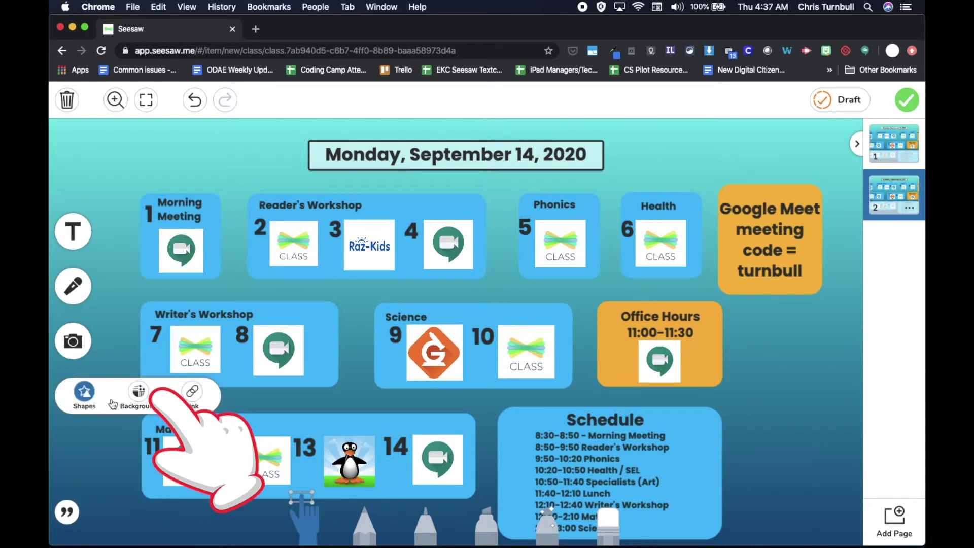
{"action": "left_click", "coordinate": [136, 393]}
{"action": "scroll", "coordinate": [248, 478], "scroll_direction": "down", "scroll_amount": 3}
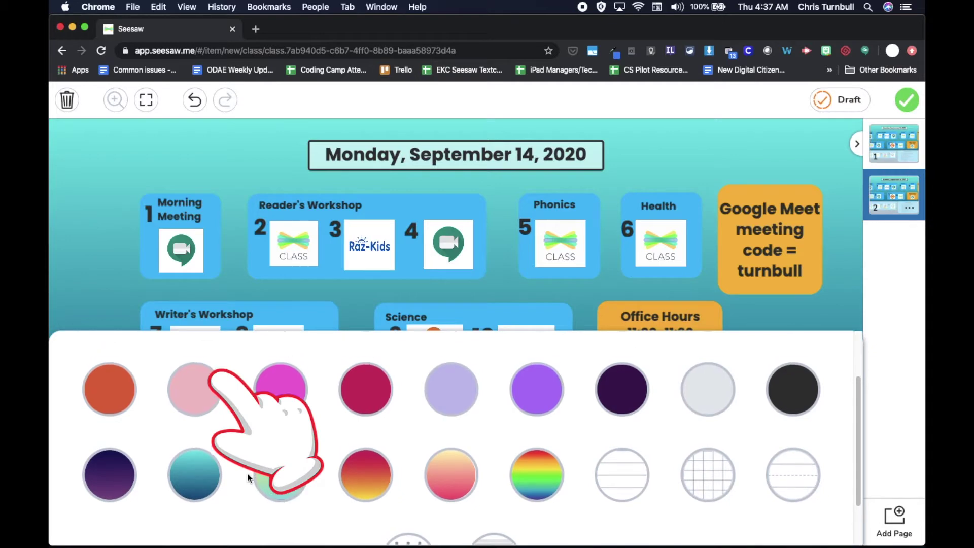
{"action": "left_click", "coordinate": [192, 399]}
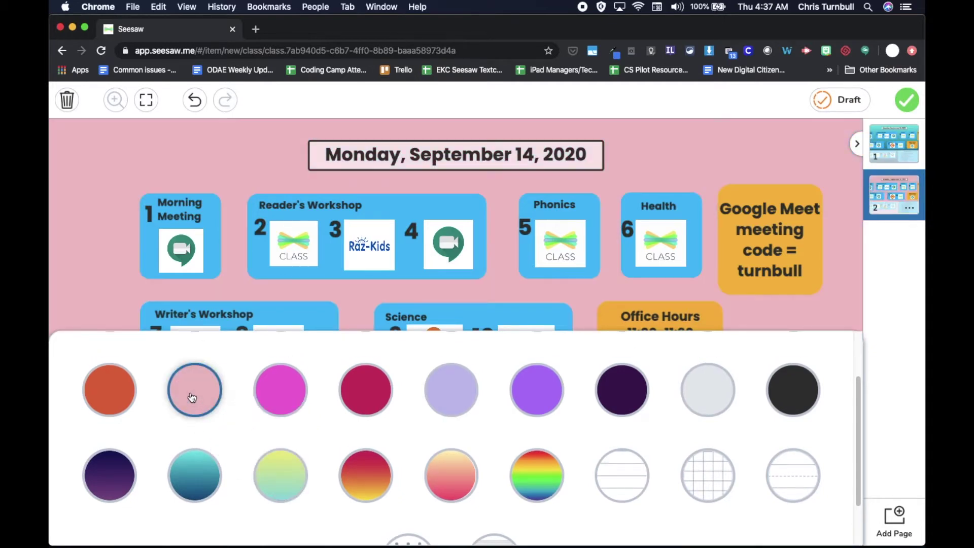
{"action": "left_click", "coordinate": [110, 294]}
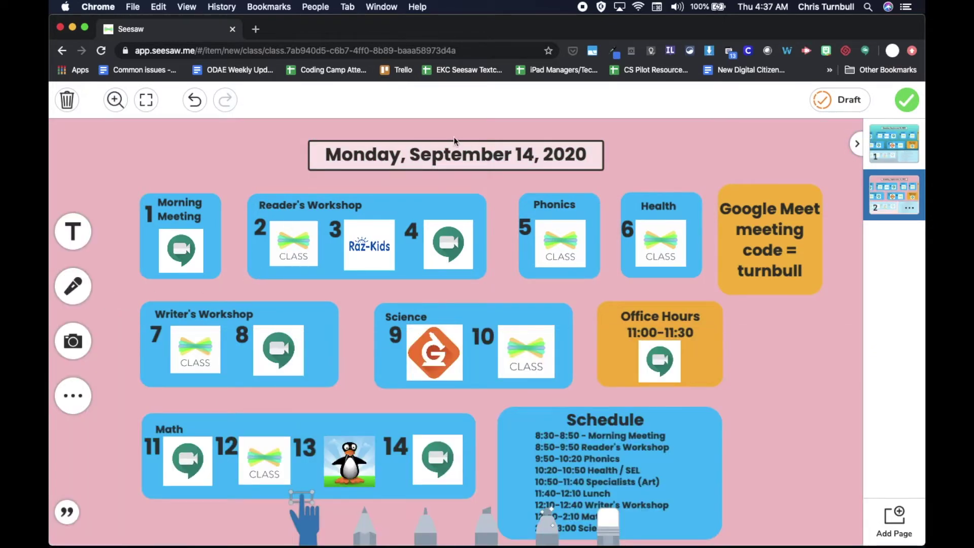
{"action": "left_click", "coordinate": [454, 191]}
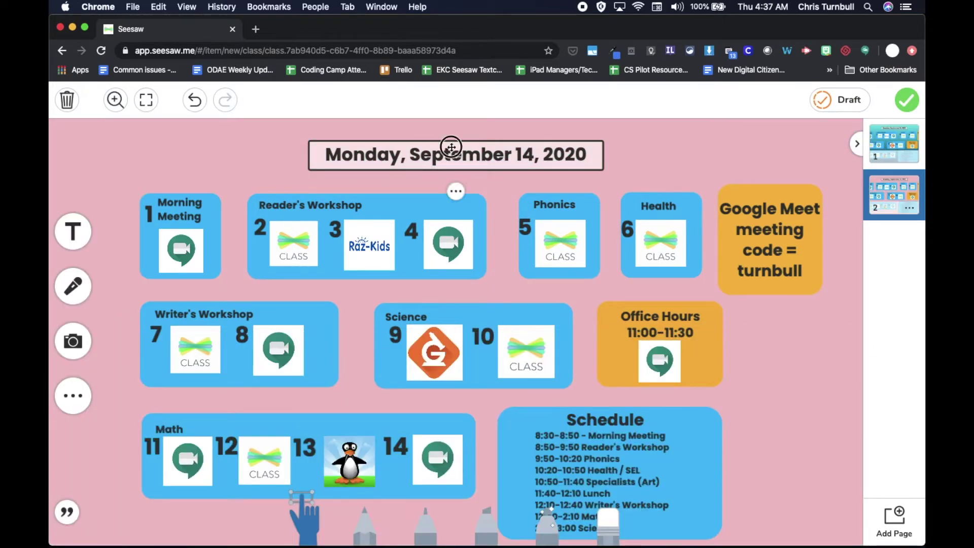
Step: Unlock the copied date heading and change its weekday from Monday to Tuesday
{"action": "left_click", "coordinate": [456, 192]}
{"action": "left_click", "coordinate": [488, 300]}
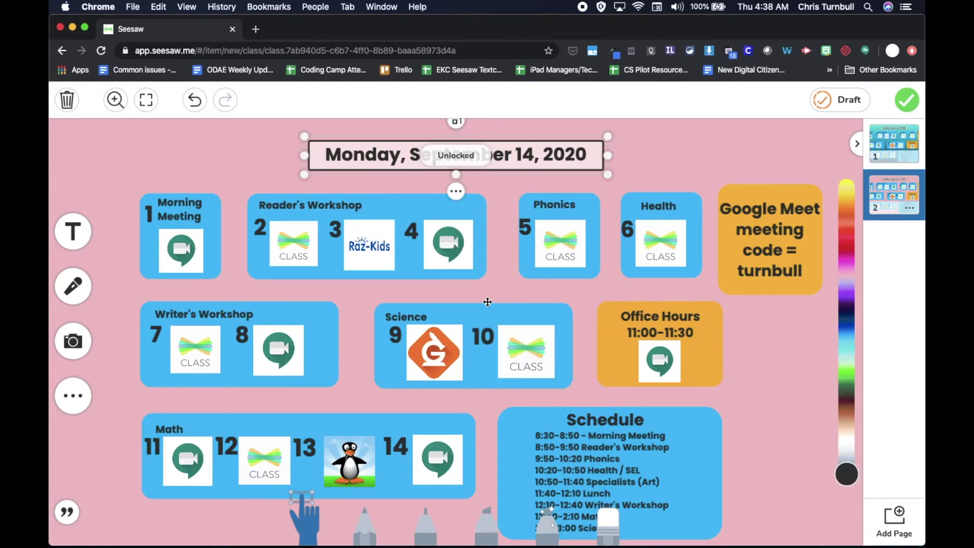
{"action": "left_click", "coordinate": [400, 152]}
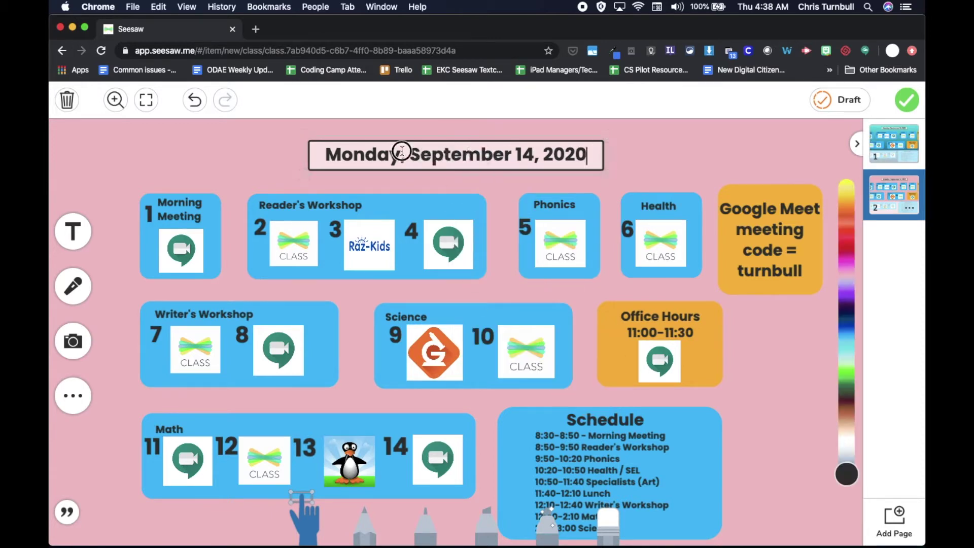
{"action": "left_click", "coordinate": [322, 154]}
{"action": "type", "text": "Tuesda"}
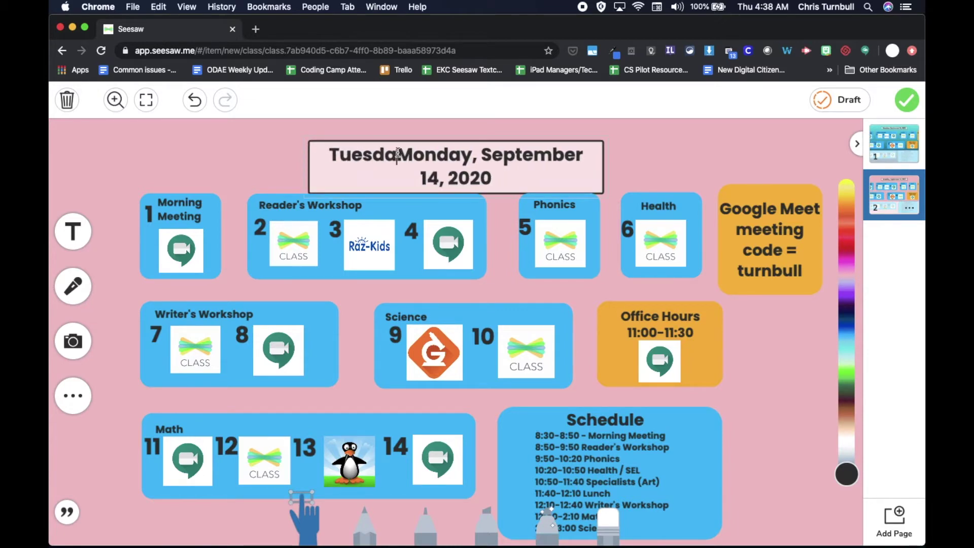
{"action": "left_click_drag", "start_coordinate": [397, 154], "coordinate": [460, 153]}
{"action": "key", "text": "BackSpace"}
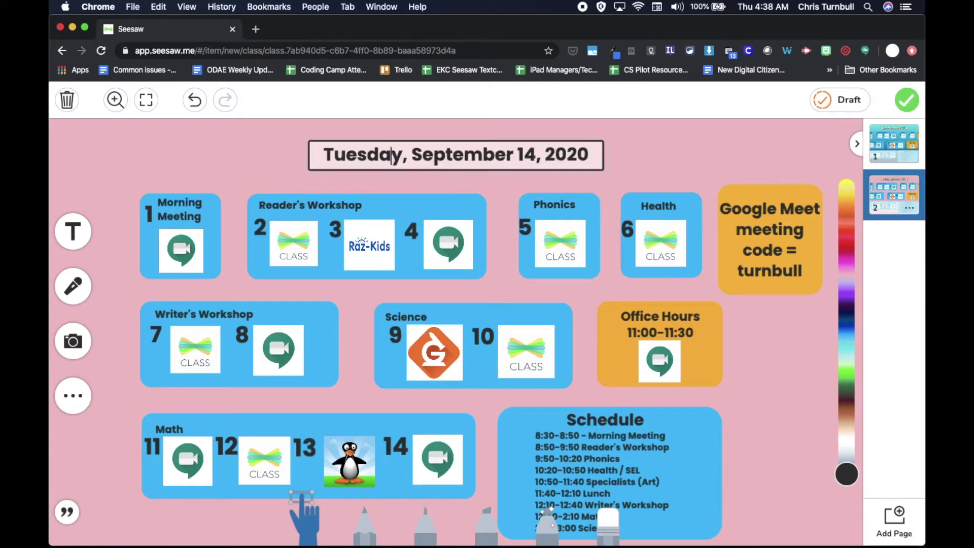
Step: Change the heading's day number from 14 to 15
{"action": "left_click", "coordinate": [531, 154]}
{"action": "key", "text": "BackSpace"}
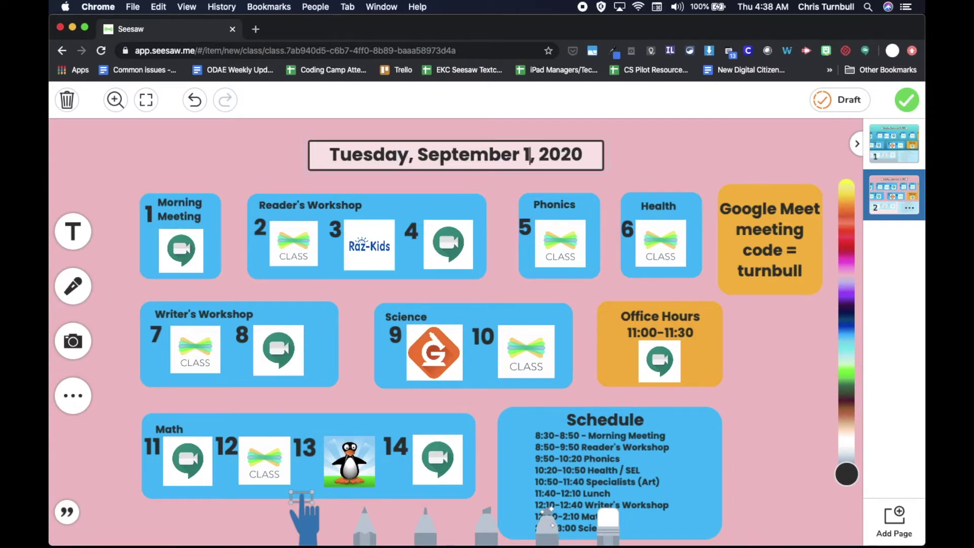
{"action": "type", "text": "5"}
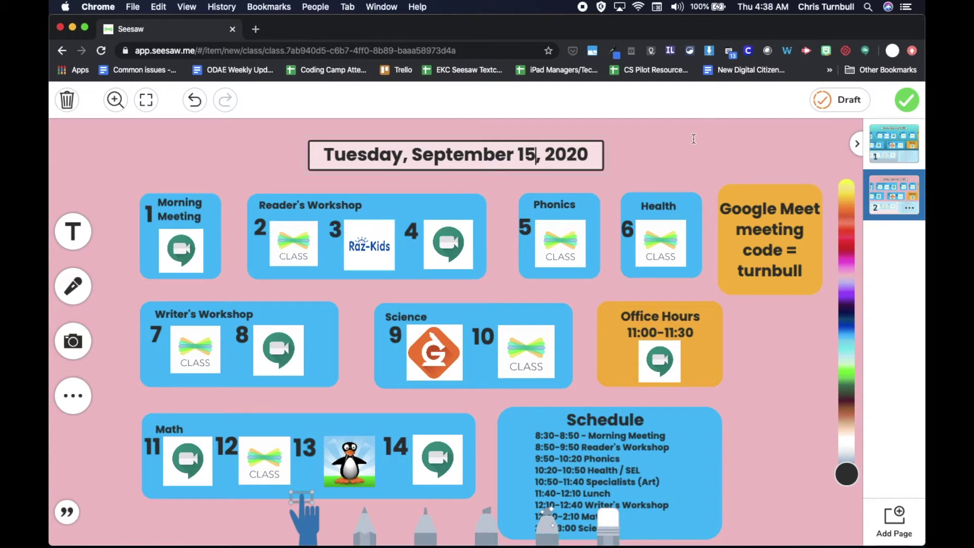
{"action": "left_click", "coordinate": [689, 154]}
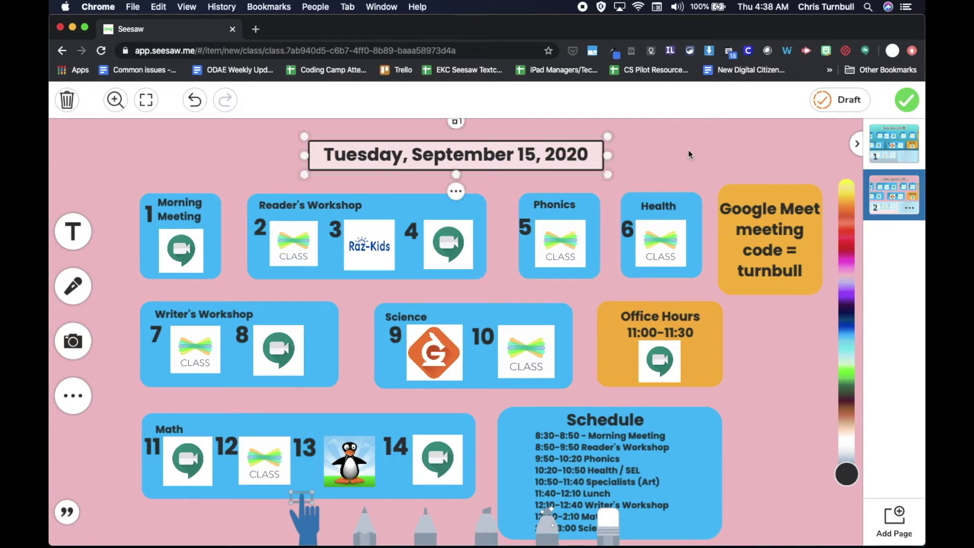
{"action": "left_click", "coordinate": [910, 210]}
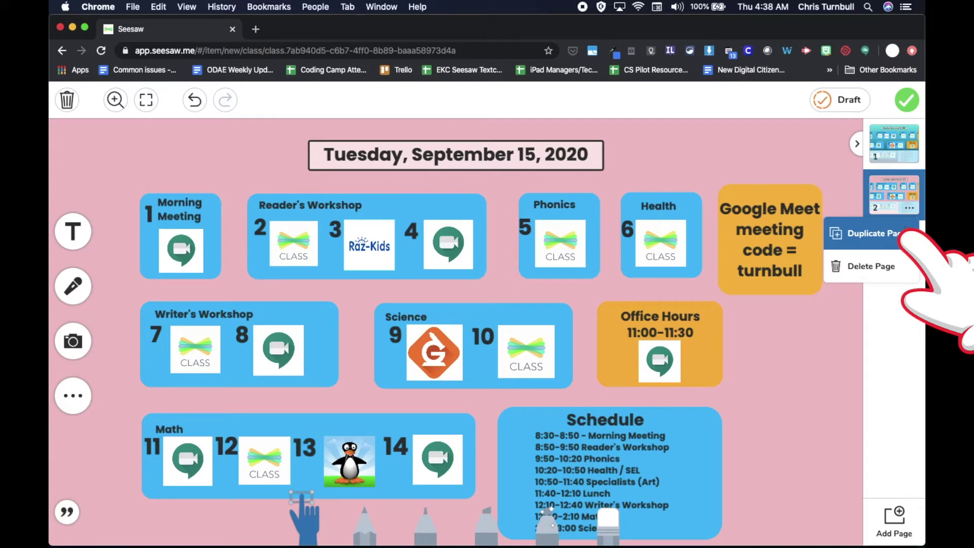
Step: Duplicate the Tuesday page and change the copy's weekday to Wednesday
{"action": "left_click", "coordinate": [900, 233]}
{"action": "left_click", "coordinate": [895, 257]}
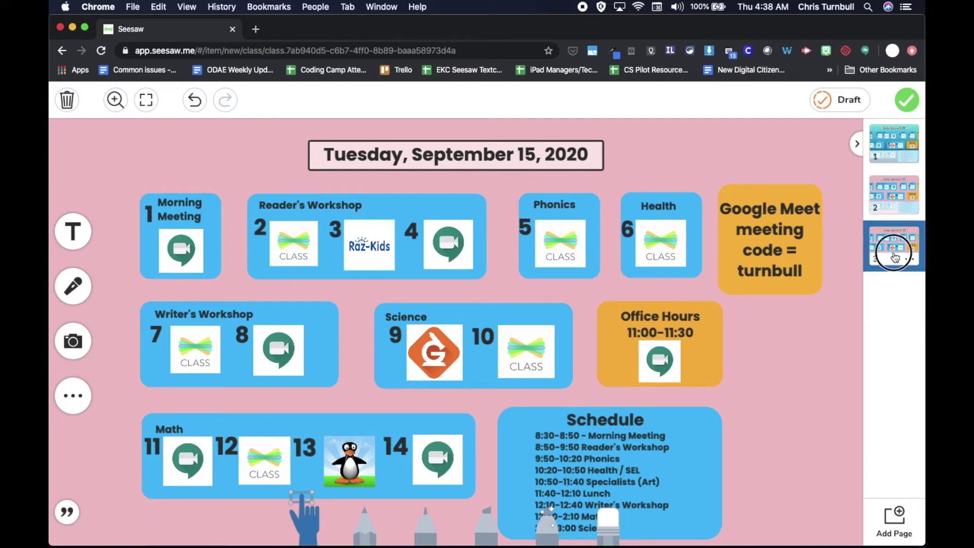
{"action": "left_click", "coordinate": [909, 259]}
{"action": "left_click", "coordinate": [416, 158]}
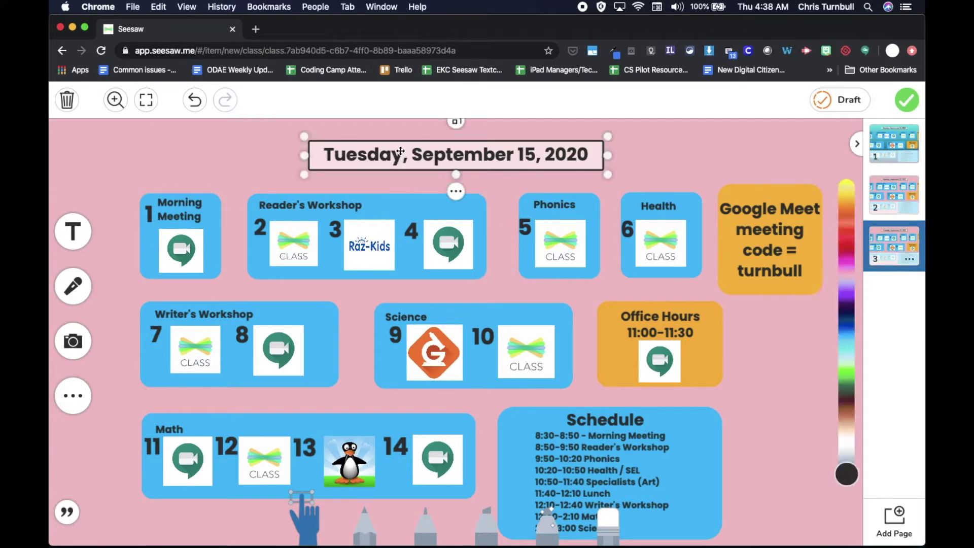
{"action": "key", "text": "shift+Right"}
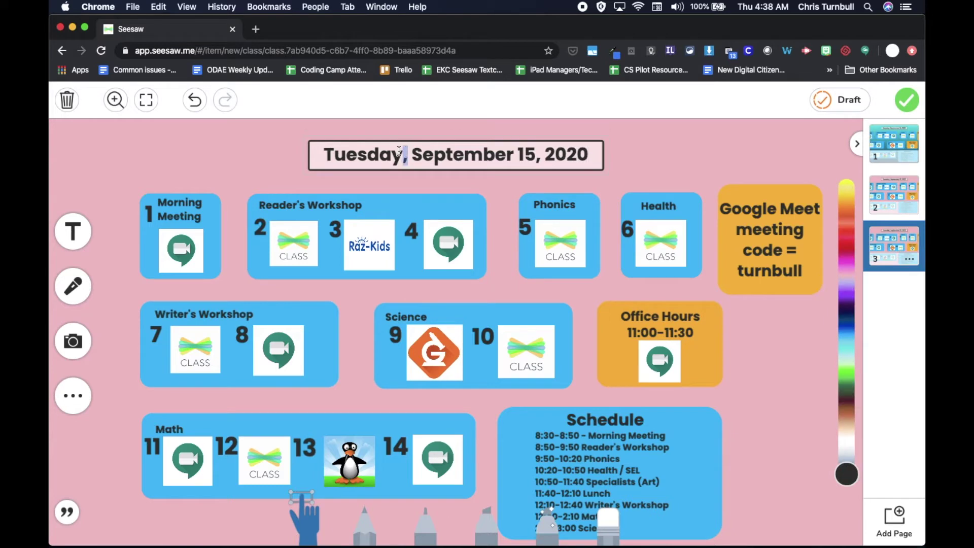
{"action": "left_click", "coordinate": [393, 156]}
{"action": "key", "text": "BackSpace"}
{"action": "key", "text": "BackSpace"}
{"action": "key", "text": "BackSpace"}
{"action": "key", "text": "BackSpace"}
{"action": "key", "text": "BackSpace"}
{"action": "key", "text": "BackSpace"}
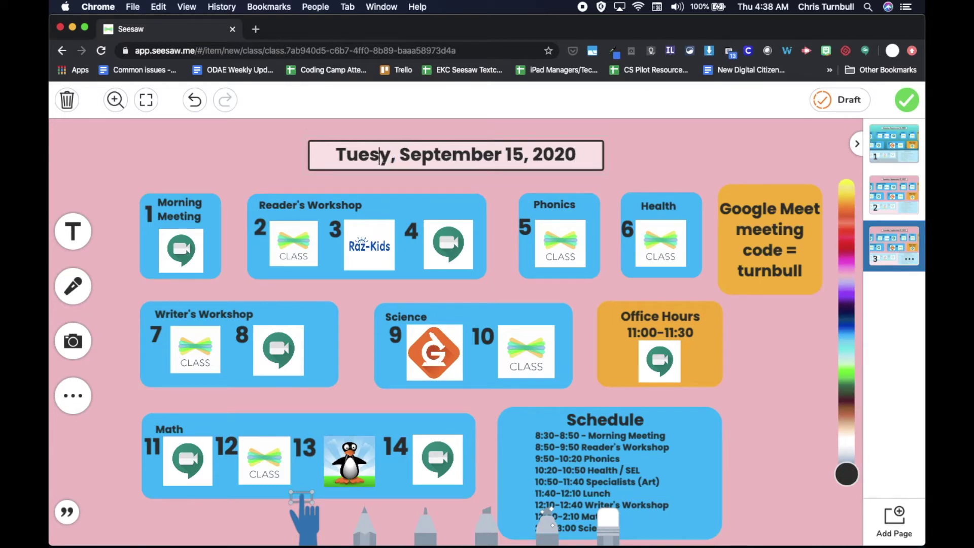
{"action": "type", "text": "Wednesd"}
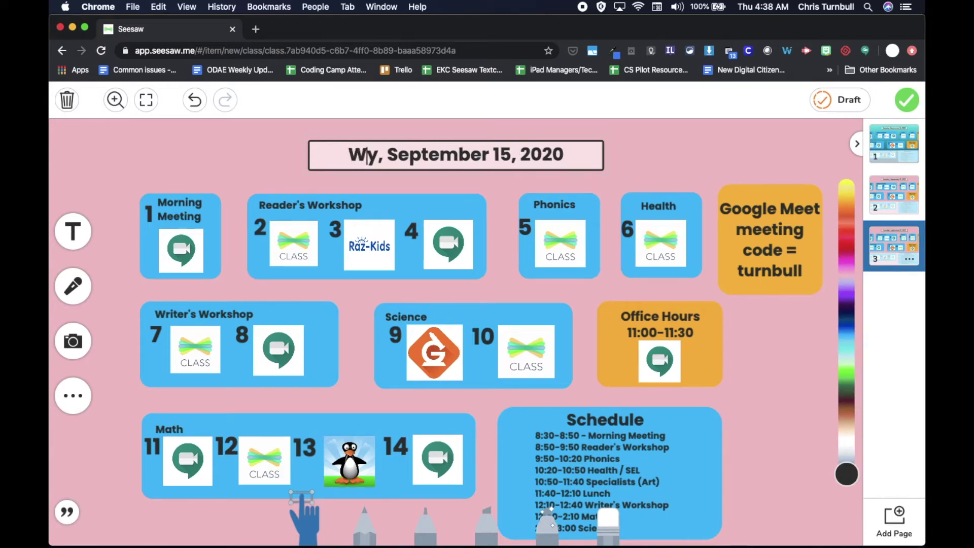
{"action": "type", "text": "a"}
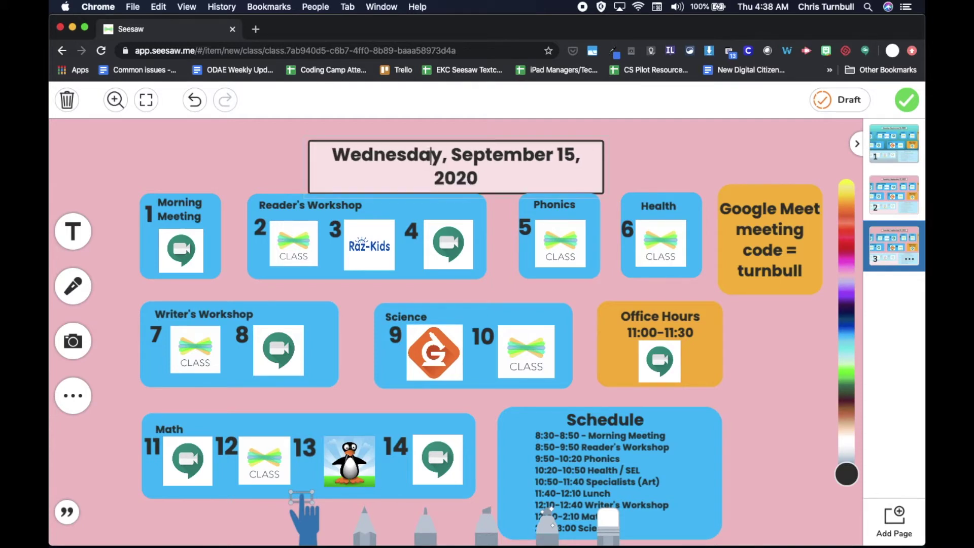
Step: Change the day number to 16 and widen the heading box to fit one line
{"action": "left_click", "coordinate": [573, 156]}
{"action": "key", "text": "BackSpace"}
{"action": "type", "text": "6"}
{"action": "left_click", "coordinate": [648, 158]}
{"action": "left_click_drag", "start_coordinate": [608, 167], "coordinate": [652, 159]}
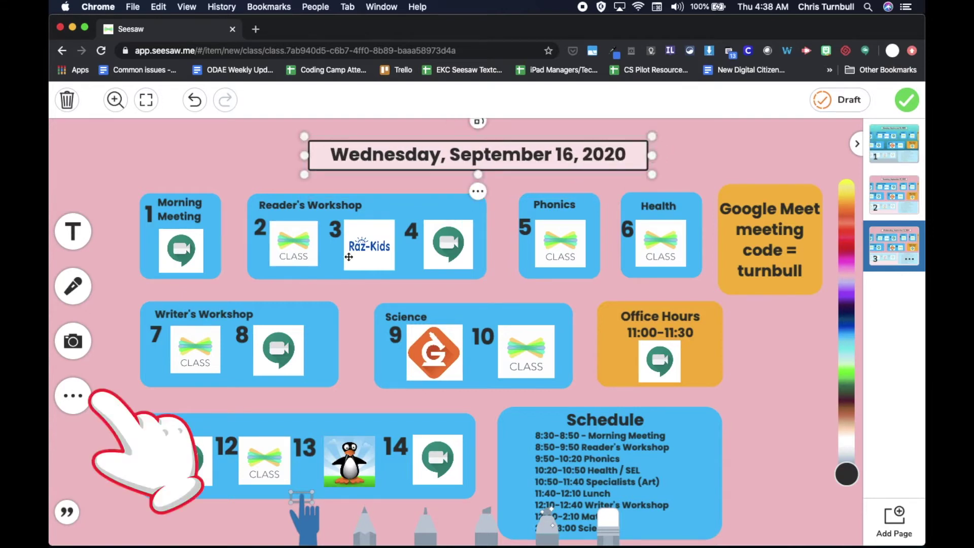
Step: Pick the yellow swatch as the Wednesday page's background, replacing pink
{"action": "left_click", "coordinate": [74, 396]}
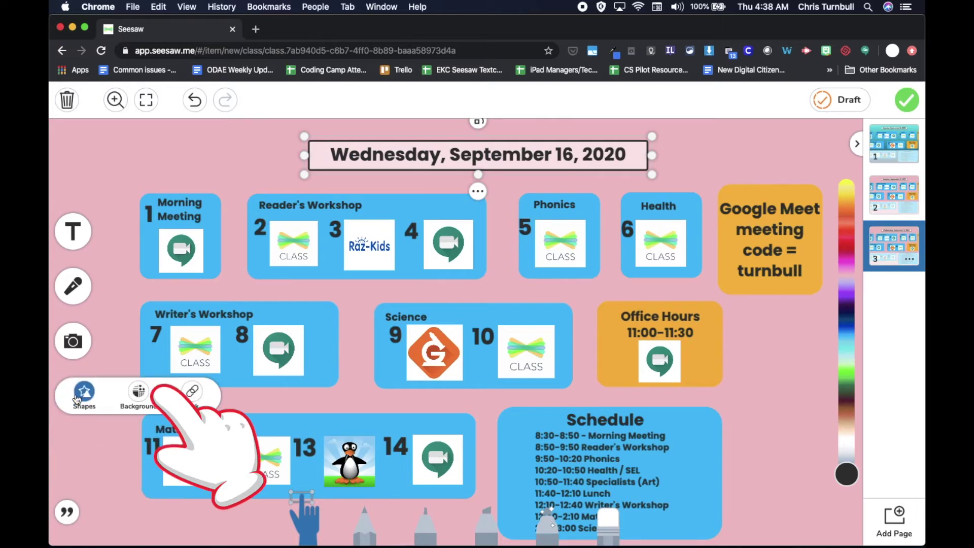
{"action": "left_click", "coordinate": [139, 393]}
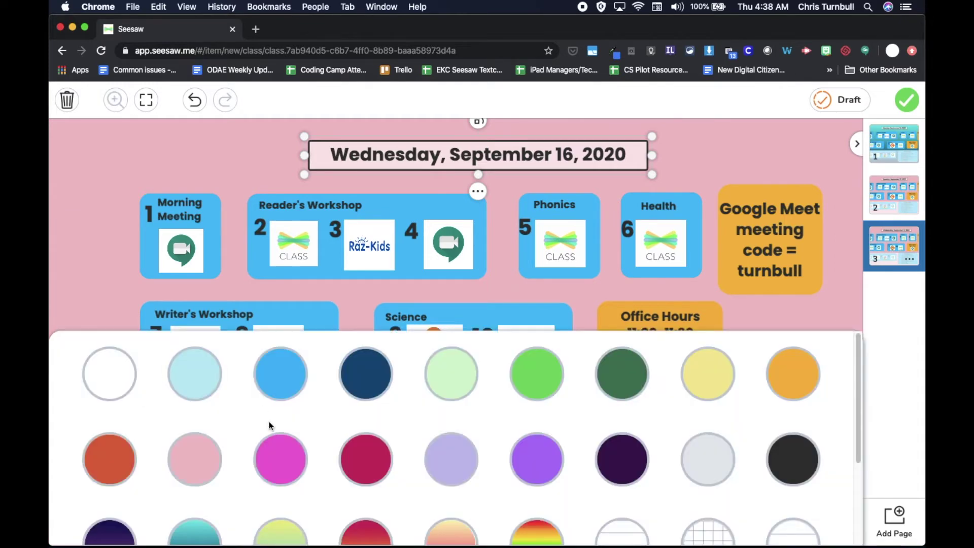
{"action": "scroll", "coordinate": [269, 425], "scroll_direction": "down", "scroll_amount": 2}
{"action": "scroll", "coordinate": [269, 426], "scroll_direction": "up", "scroll_amount": 2}
{"action": "left_click", "coordinate": [704, 388]}
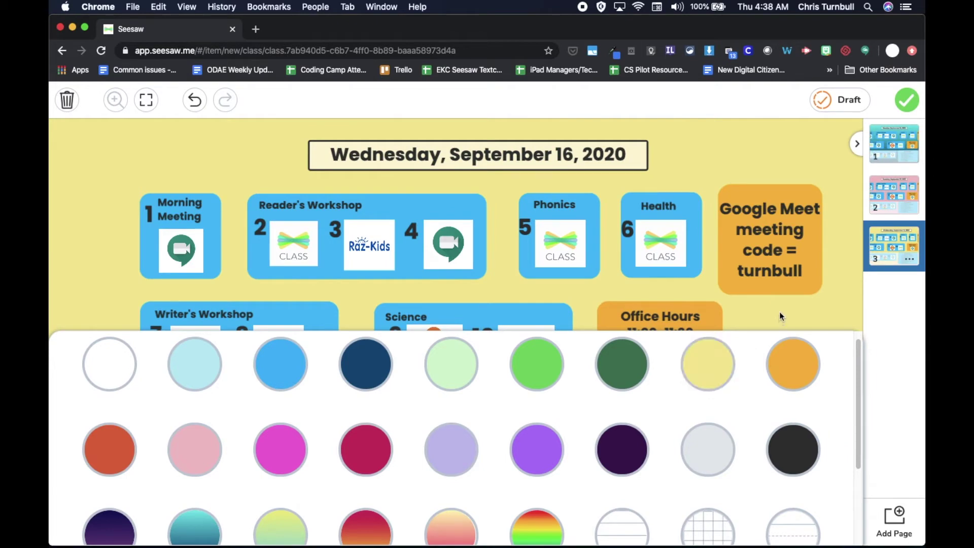
{"action": "left_click", "coordinate": [779, 312]}
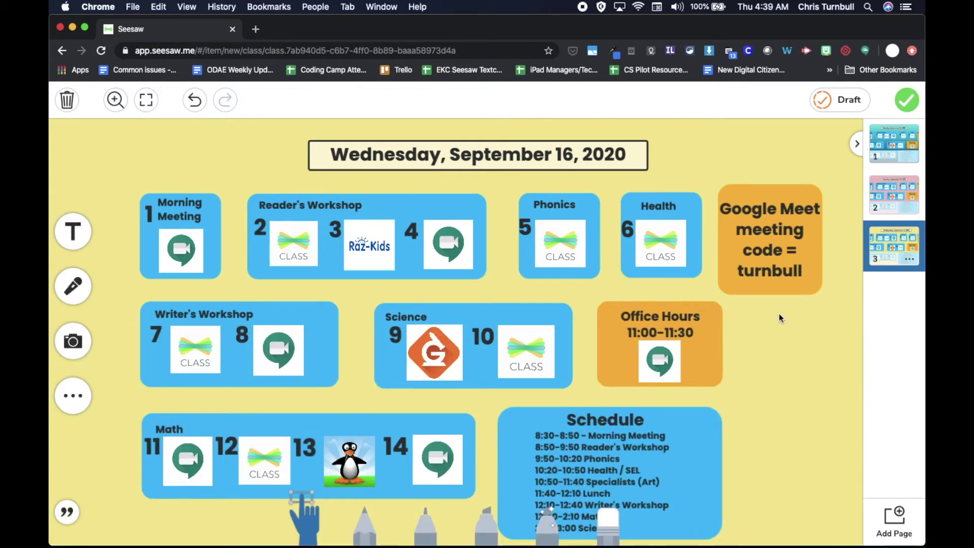
Step: Duplicate the Wednesday page and change the copy's weekday to Thursday
{"action": "left_click", "coordinate": [910, 260]}
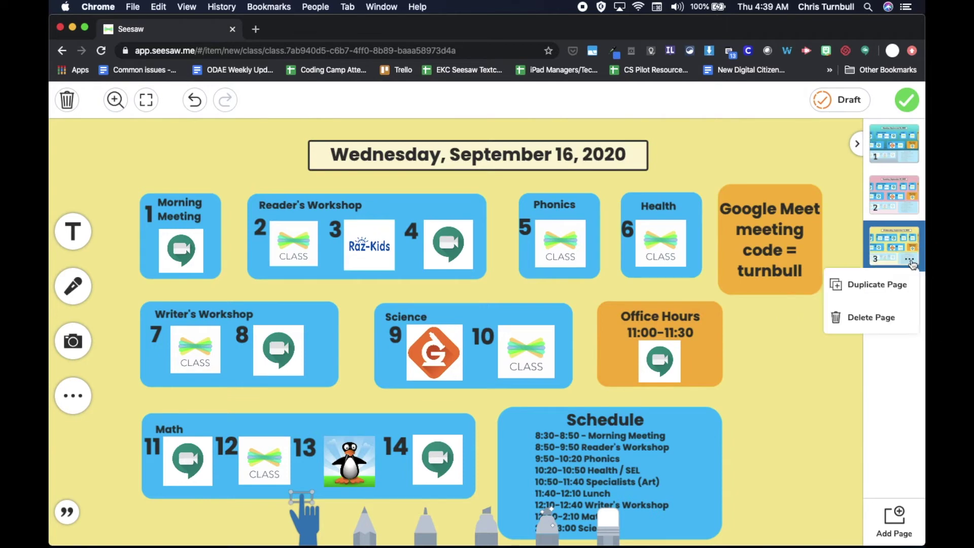
{"action": "left_click", "coordinate": [903, 285]}
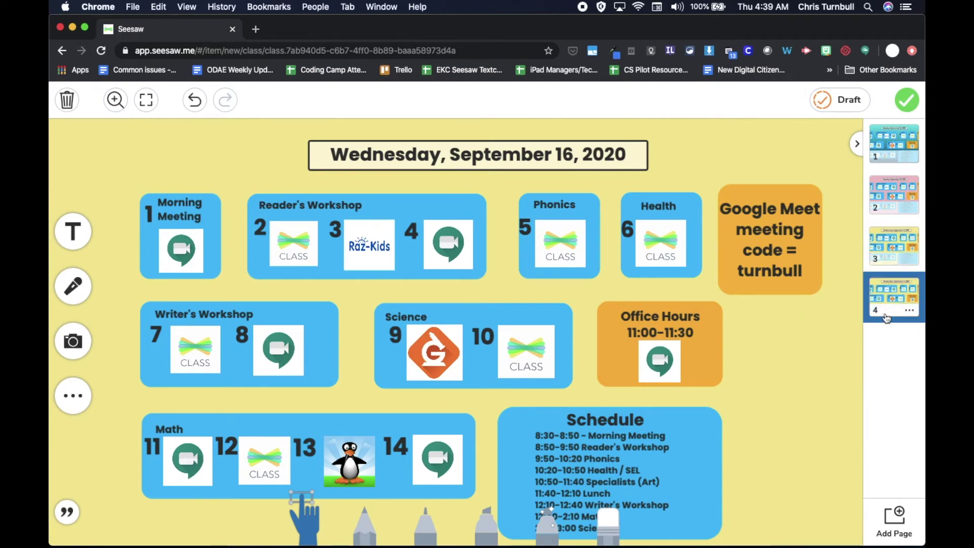
{"action": "double_click", "coordinate": [414, 147]}
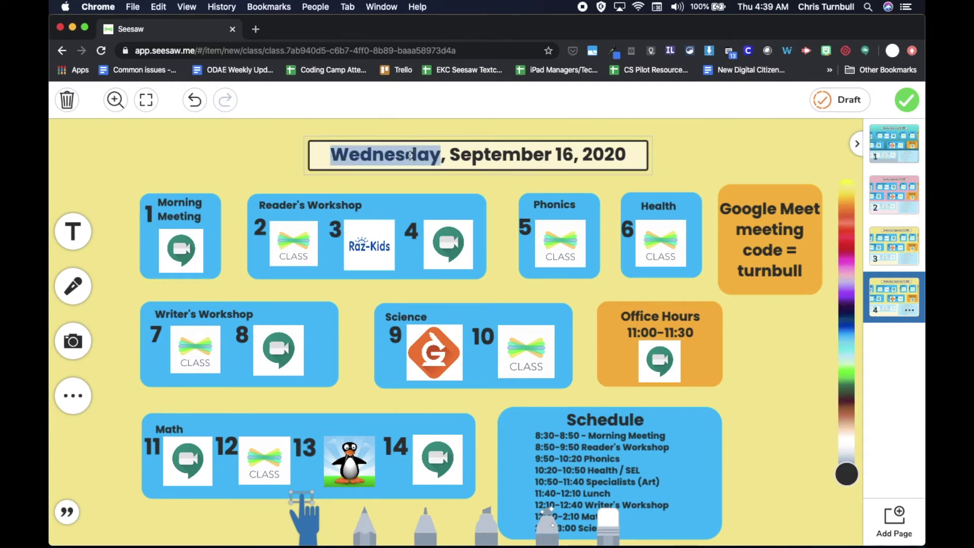
{"action": "left_click", "coordinate": [410, 155]}
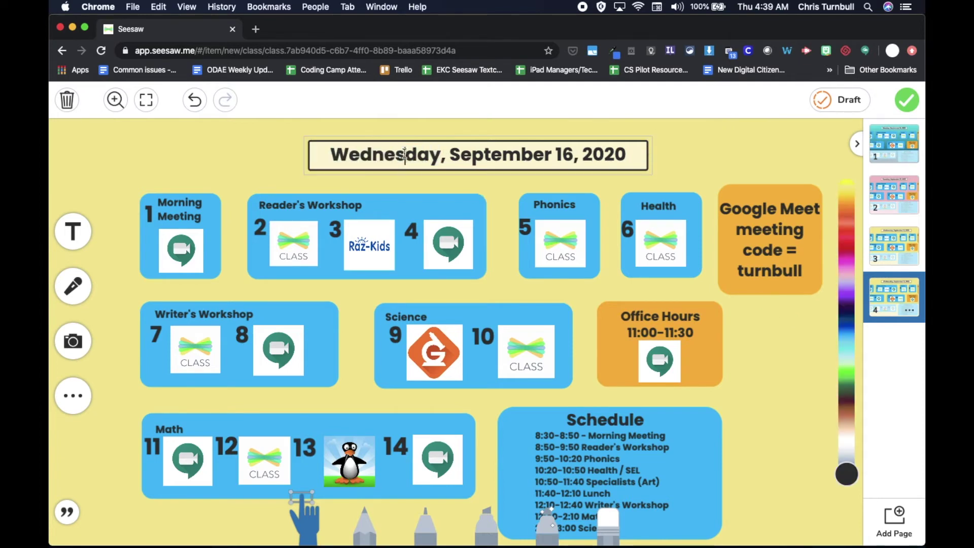
{"action": "key", "text": "BackSpace"}
{"action": "key", "text": "BackSpace"}
{"action": "key", "text": "BackSpace"}
{"action": "key", "text": "BackSpace"}
{"action": "key", "text": "BackSpace"}
{"action": "key", "text": "BackSpace"}
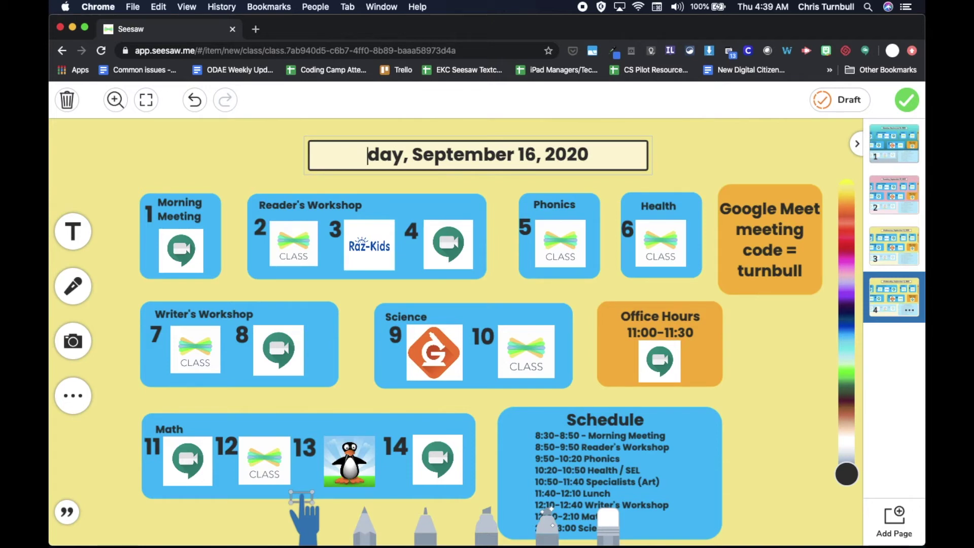
{"action": "type", "text": "Thurs"}
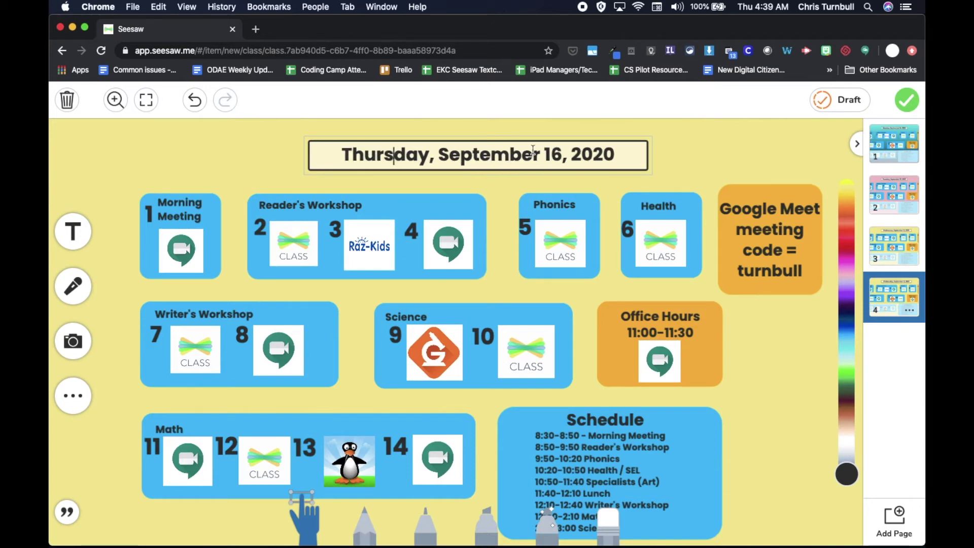
Step: Change the heading's day number from 16 to 17
{"action": "left_click", "coordinate": [563, 153]}
{"action": "key", "text": "BackSpace"}
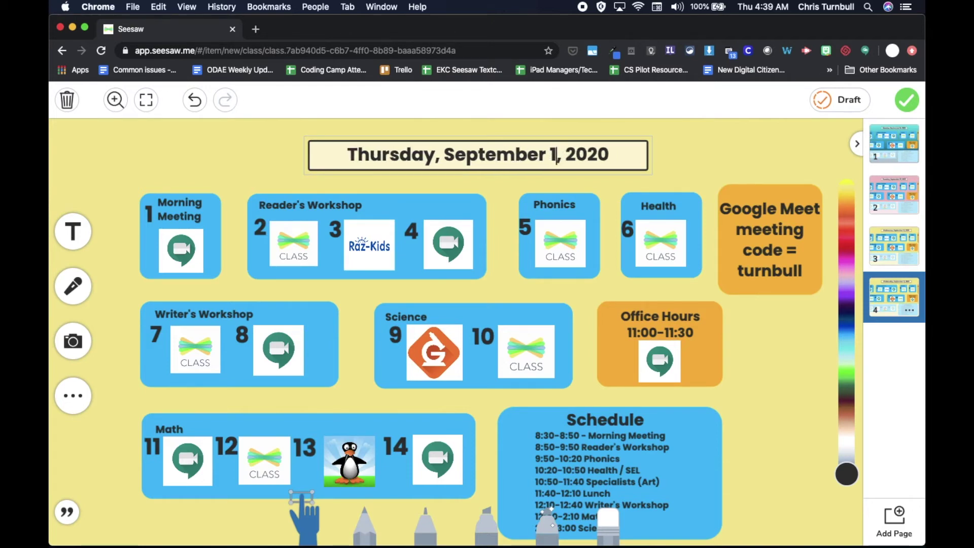
{"action": "type", "text": "7"}
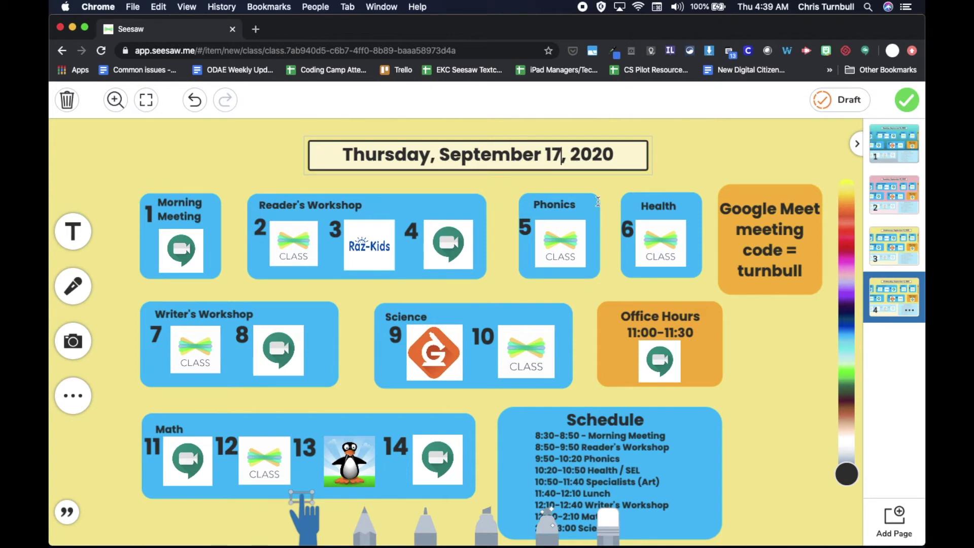
{"action": "left_click", "coordinate": [760, 354]}
{"action": "left_click", "coordinate": [68, 388]}
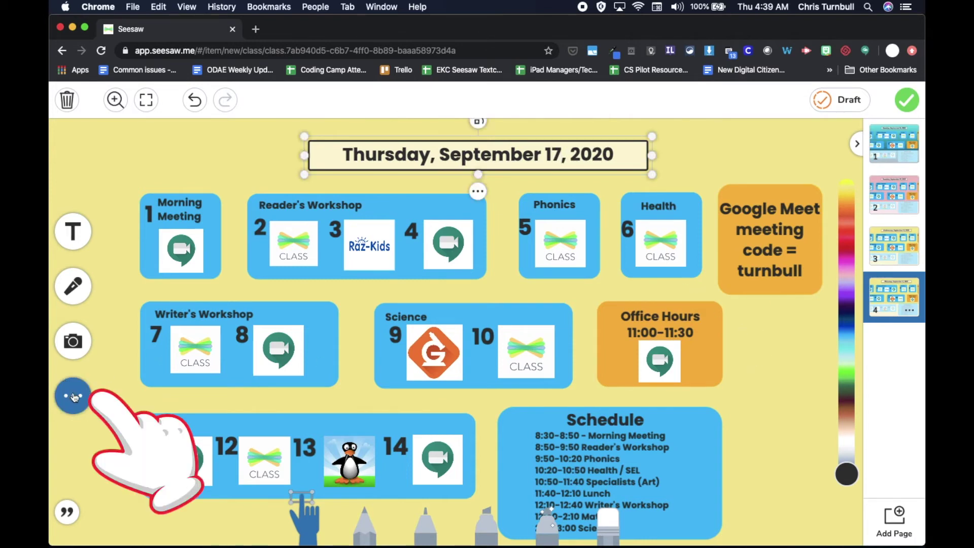
Step: Pick the lavender swatch as the Thursday page's background, replacing yellow
{"action": "left_click", "coordinate": [74, 396]}
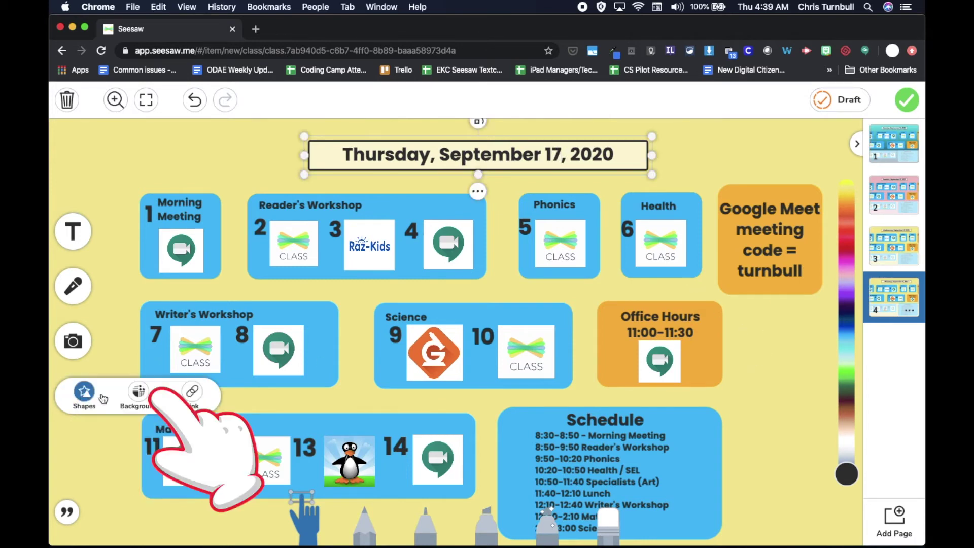
{"action": "left_click", "coordinate": [136, 400]}
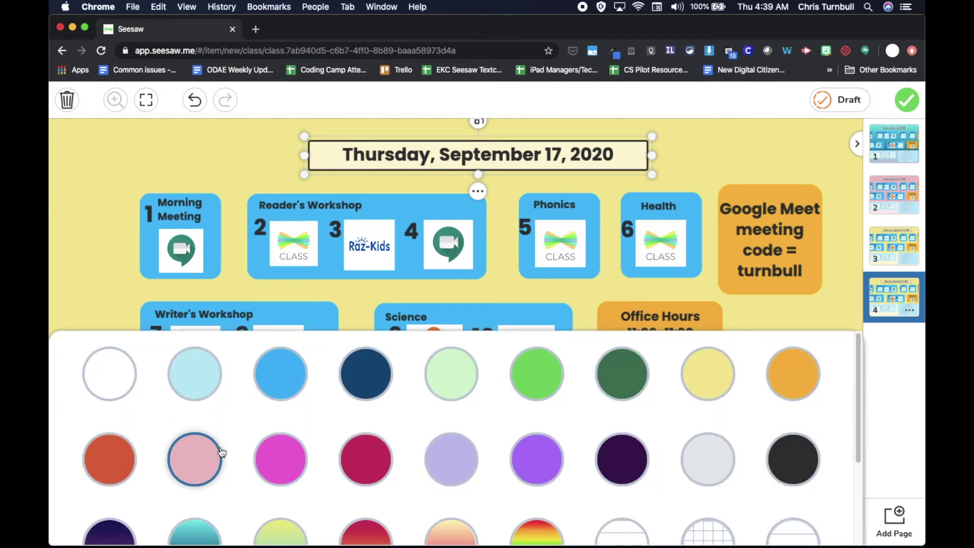
{"action": "left_click", "coordinate": [453, 473]}
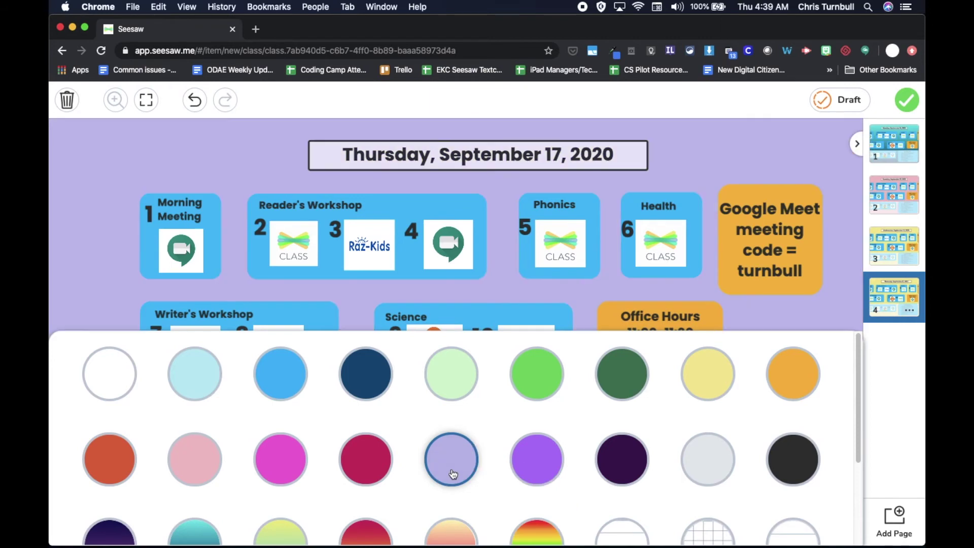
{"action": "left_click", "coordinate": [772, 312]}
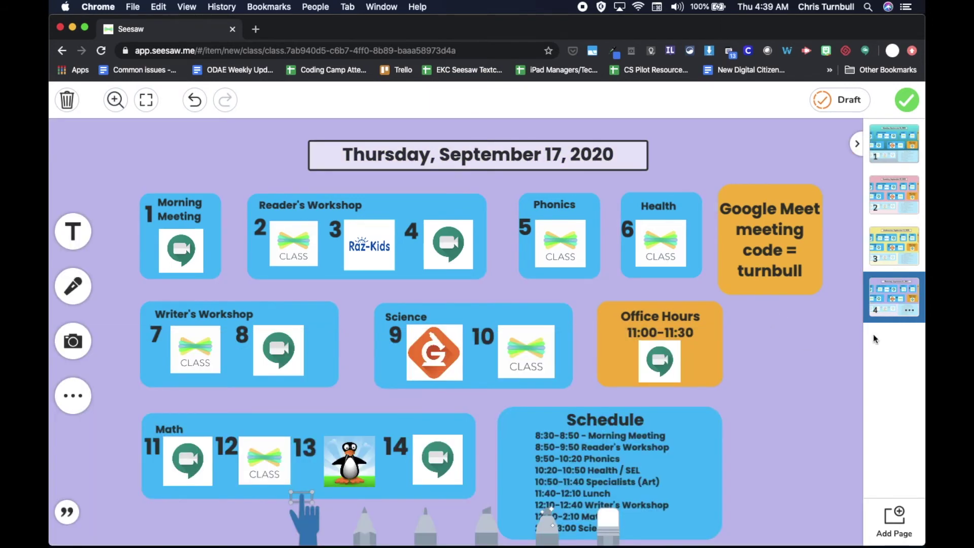
Step: Duplicate the Thursday page as page 5 and change its weekday to Friday
{"action": "left_click", "coordinate": [909, 310]}
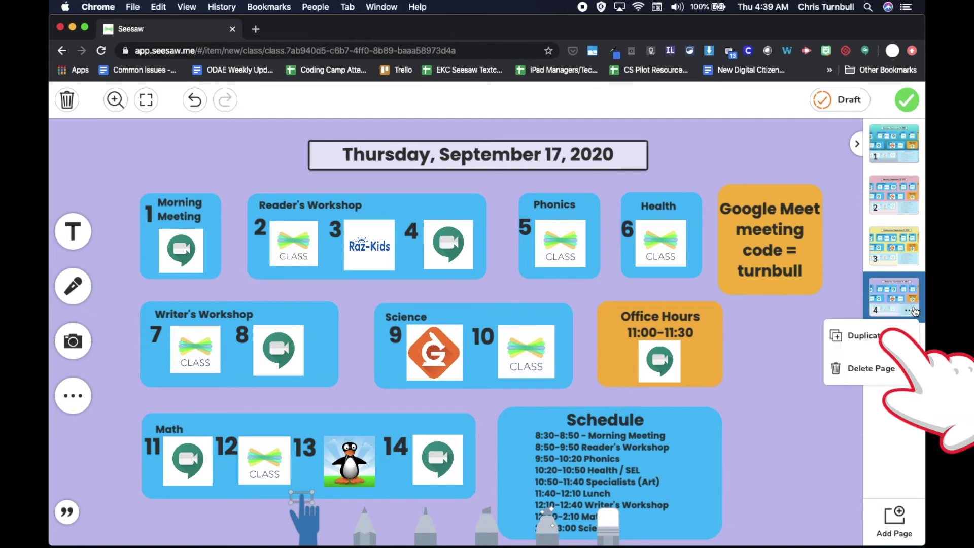
{"action": "left_click", "coordinate": [862, 335]}
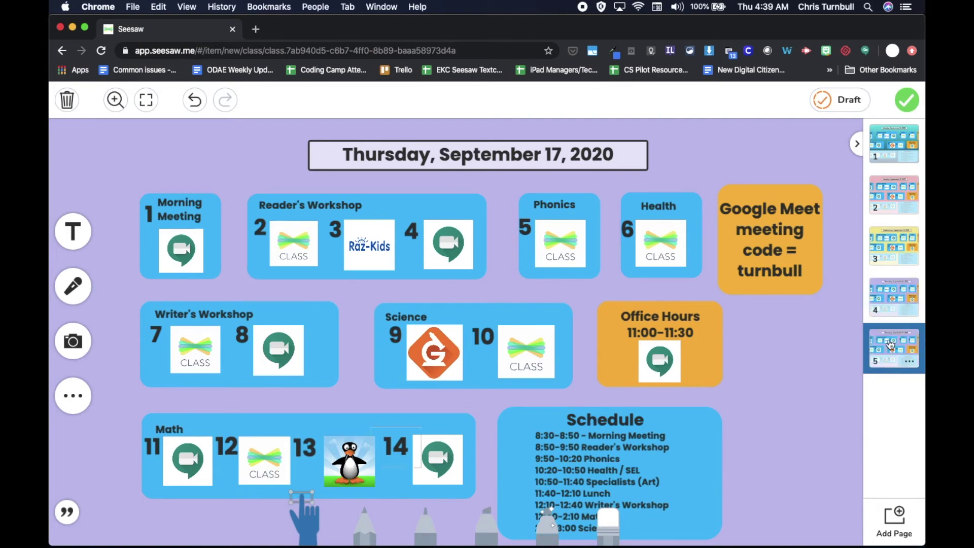
{"action": "left_click", "coordinate": [419, 153]}
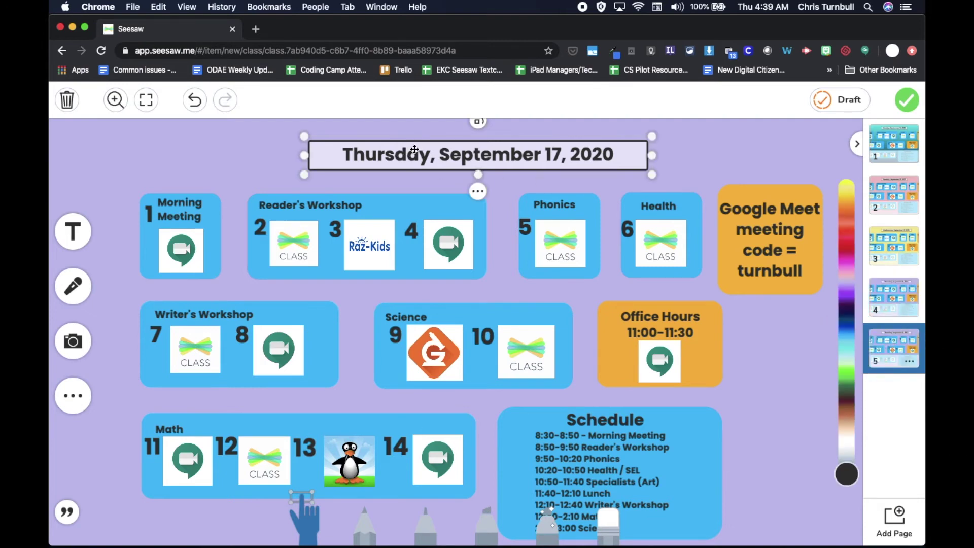
{"action": "left_click", "coordinate": [421, 155]}
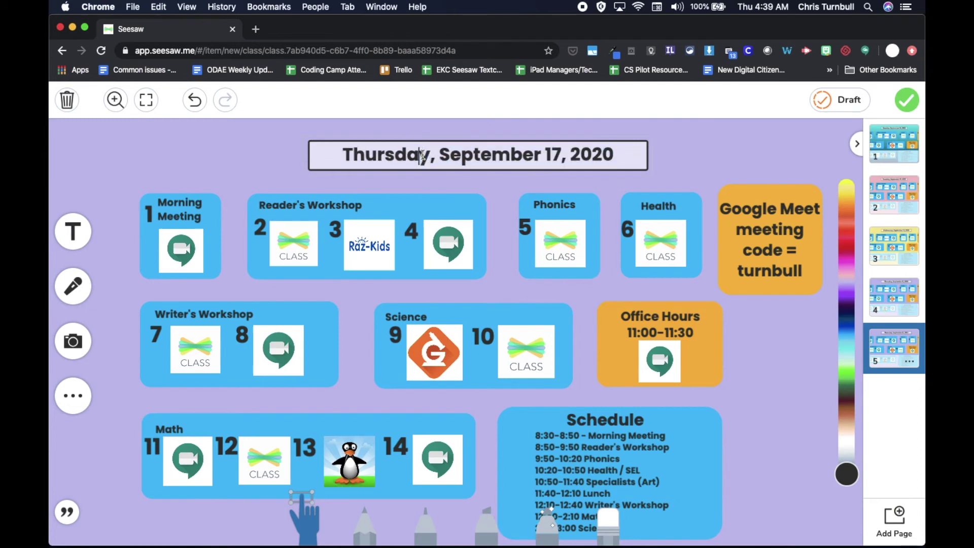
{"action": "double_click", "coordinate": [396, 154]}
{"action": "left_click", "coordinate": [395, 154]}
{"action": "key", "text": "BackSpace"}
{"action": "key", "text": "BackSpace"}
{"action": "key", "text": "BackSpace"}
{"action": "key", "text": "BackSpace"}
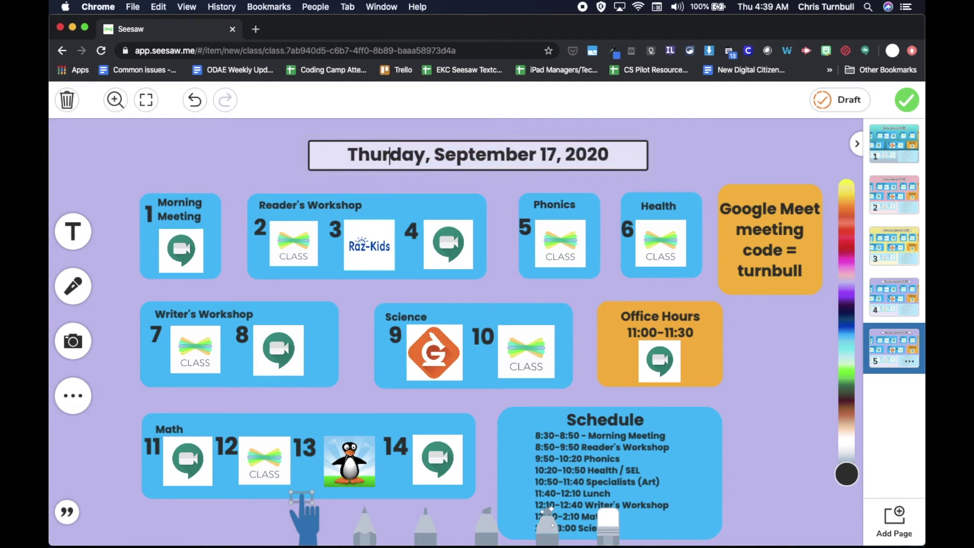
{"action": "key", "text": "BackSpace"}
{"action": "type", "text": "Fri"}
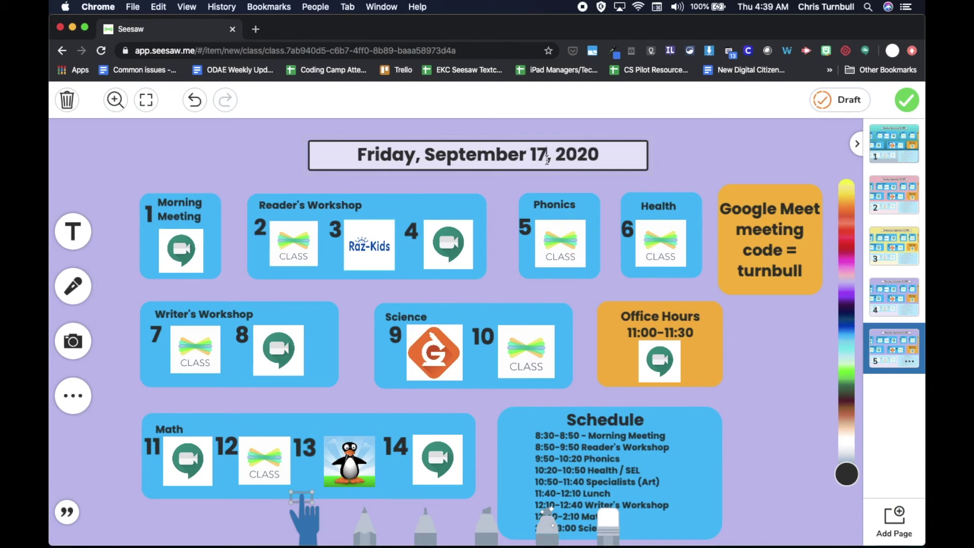
Step: Change the day number from 17 to 18, giving Friday, September 18, 2020
{"action": "left_click", "coordinate": [547, 157]}
{"action": "key", "text": "BackSpace"}
{"action": "type", "text": "8"}
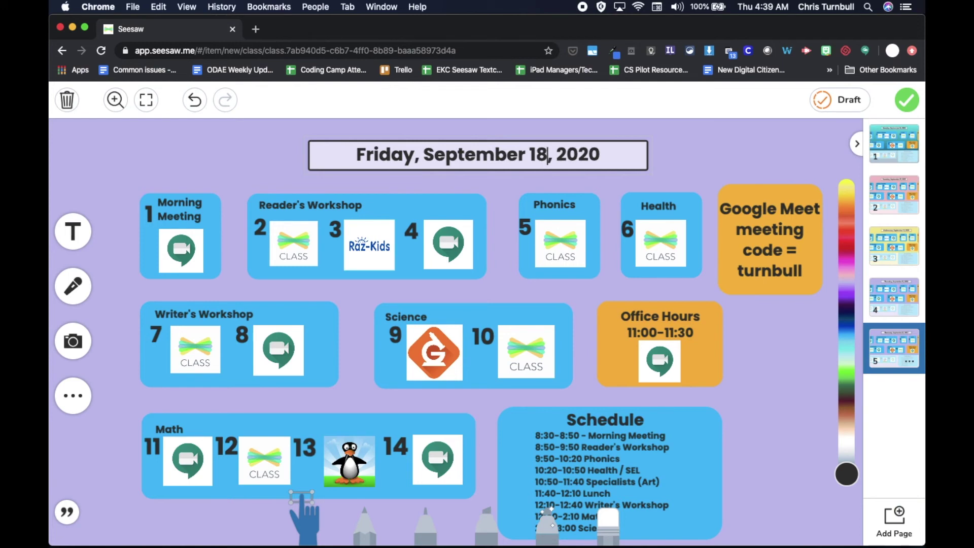
{"action": "left_click", "coordinate": [697, 154]}
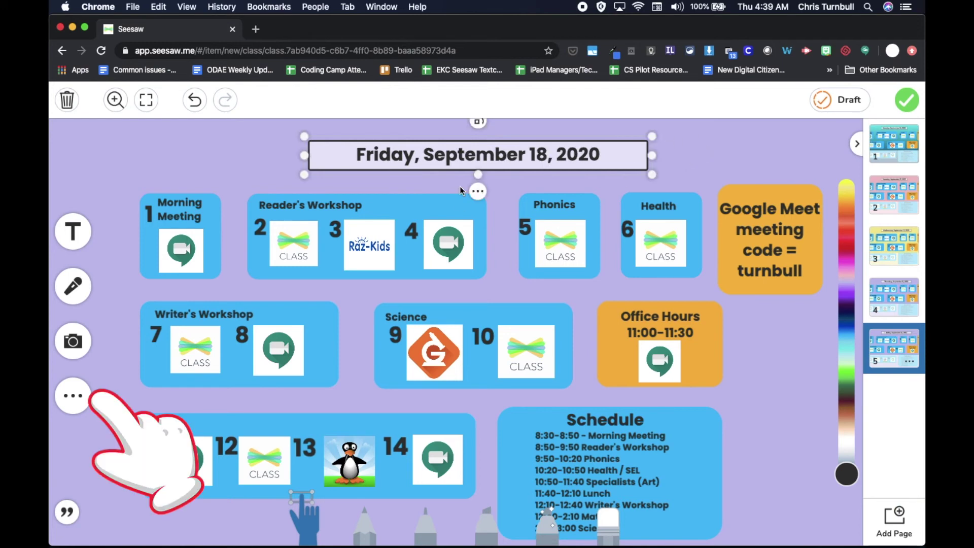
Step: Replace the Friday page's lavender background with the rainbow gradient swatch
{"action": "left_click", "coordinate": [73, 396]}
{"action": "left_click", "coordinate": [131, 398]}
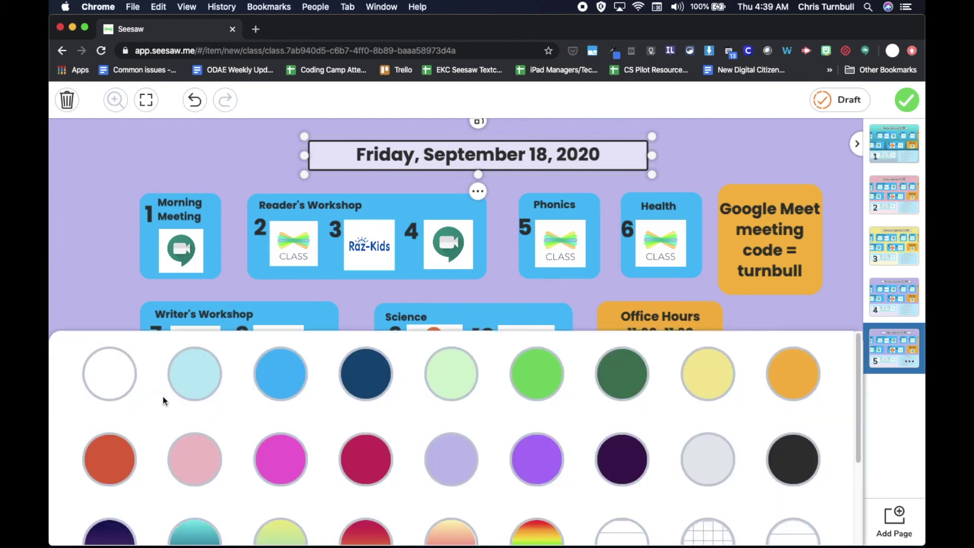
{"action": "scroll", "coordinate": [538, 454], "scroll_direction": "down", "scroll_amount": 3}
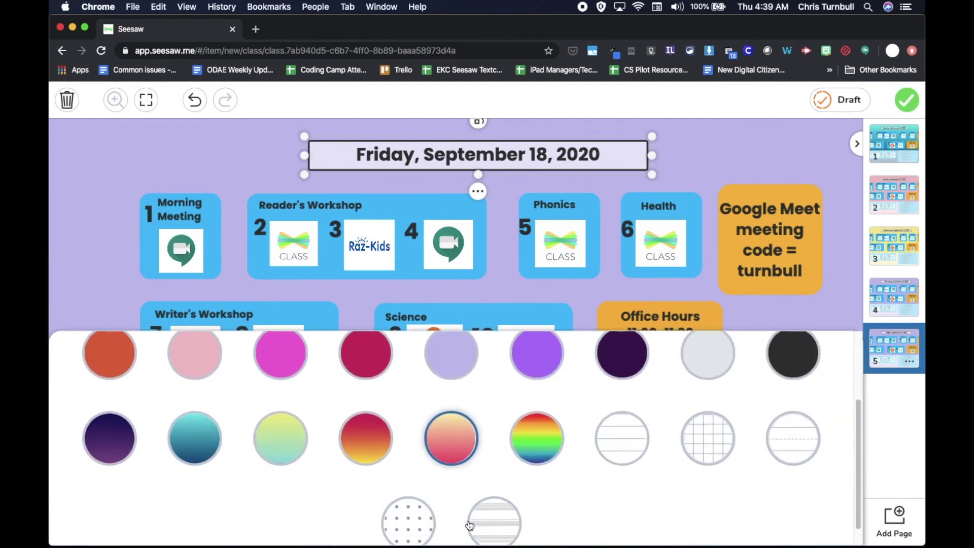
{"action": "left_click", "coordinate": [541, 446]}
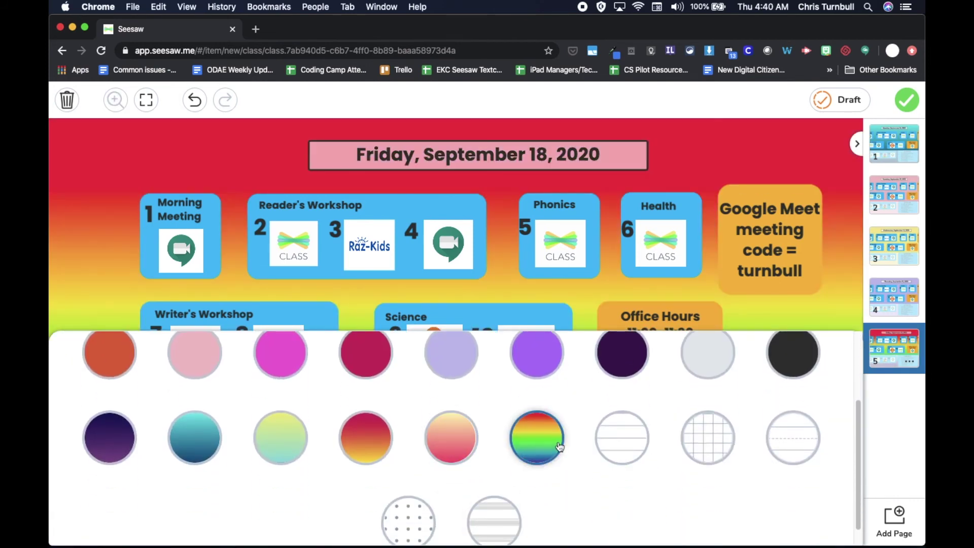
{"action": "left_click", "coordinate": [819, 306]}
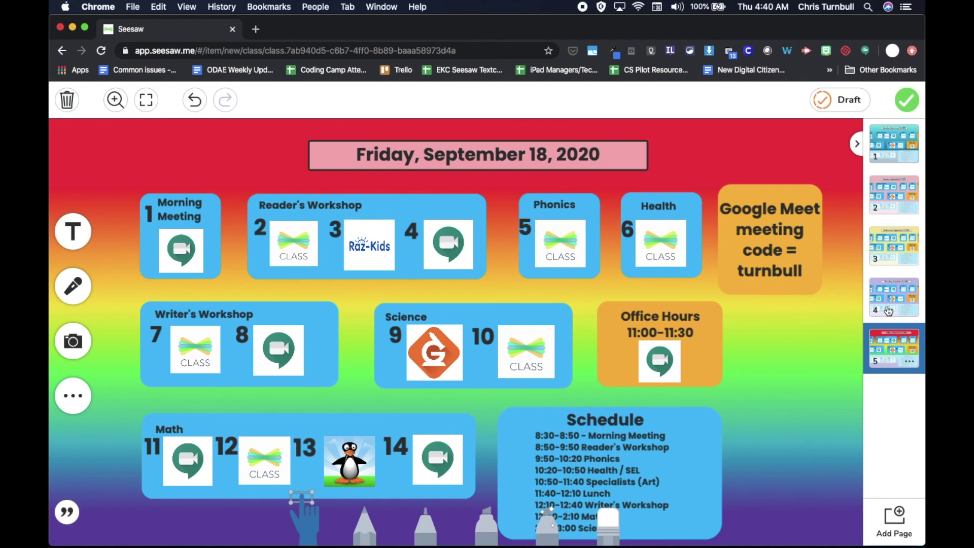
Step: Step through the Monday to Friday pages in the thumbnail strip, ending back on Monday
{"action": "left_click", "coordinate": [888, 143]}
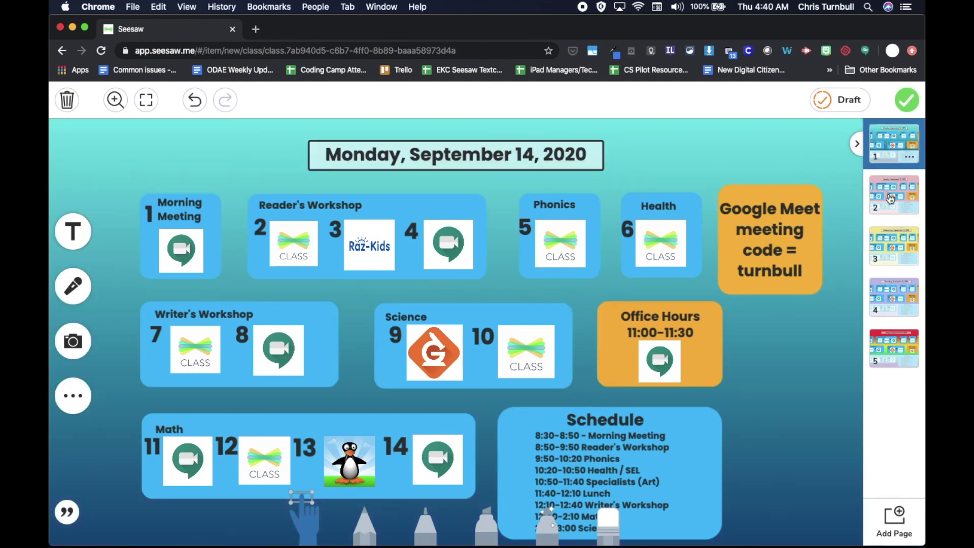
{"action": "left_click", "coordinate": [888, 200]}
{"action": "left_click", "coordinate": [889, 260]}
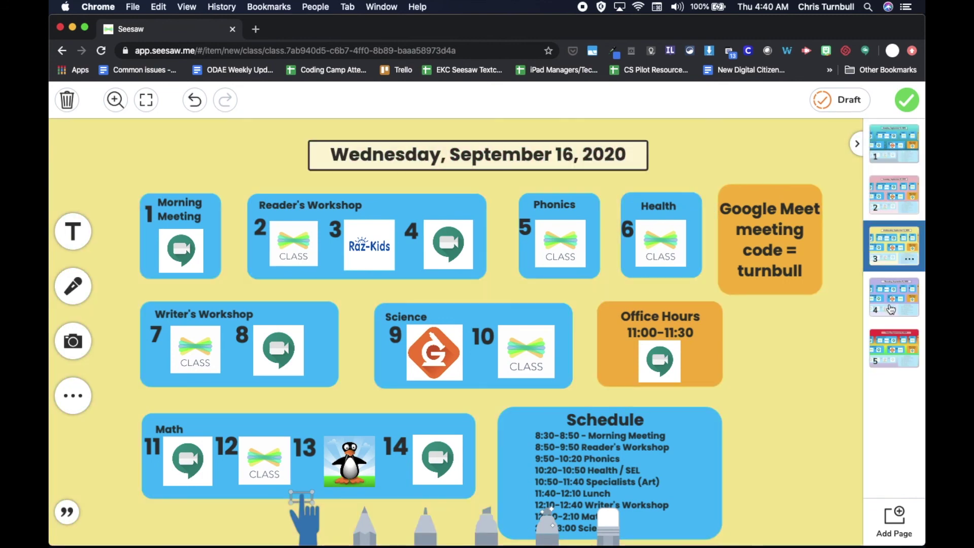
{"action": "left_click", "coordinate": [891, 307]}
{"action": "left_click", "coordinate": [895, 347]}
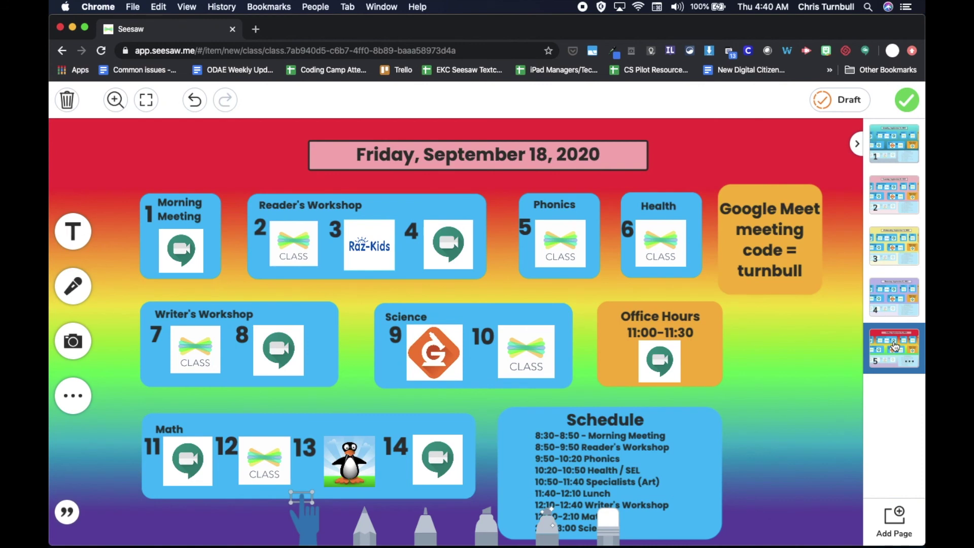
{"action": "left_click", "coordinate": [906, 134]}
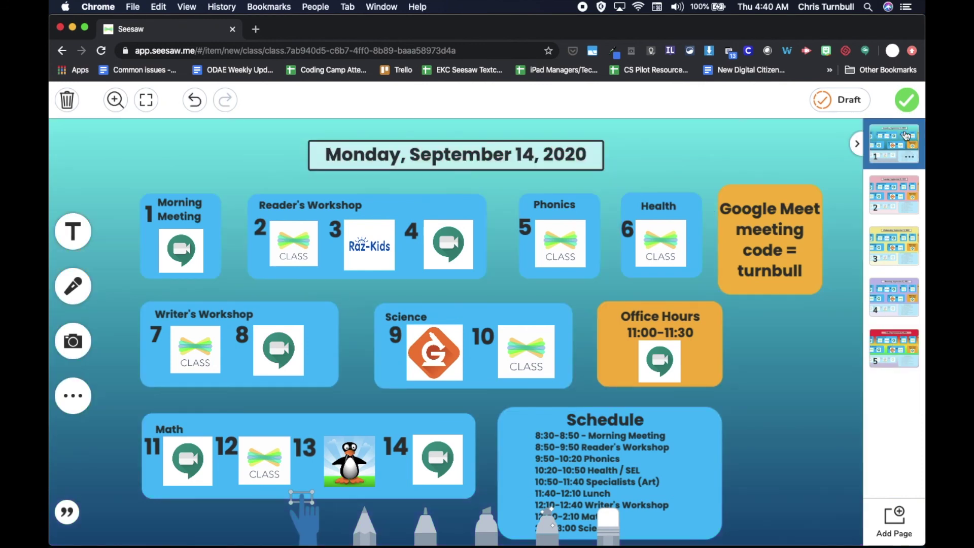